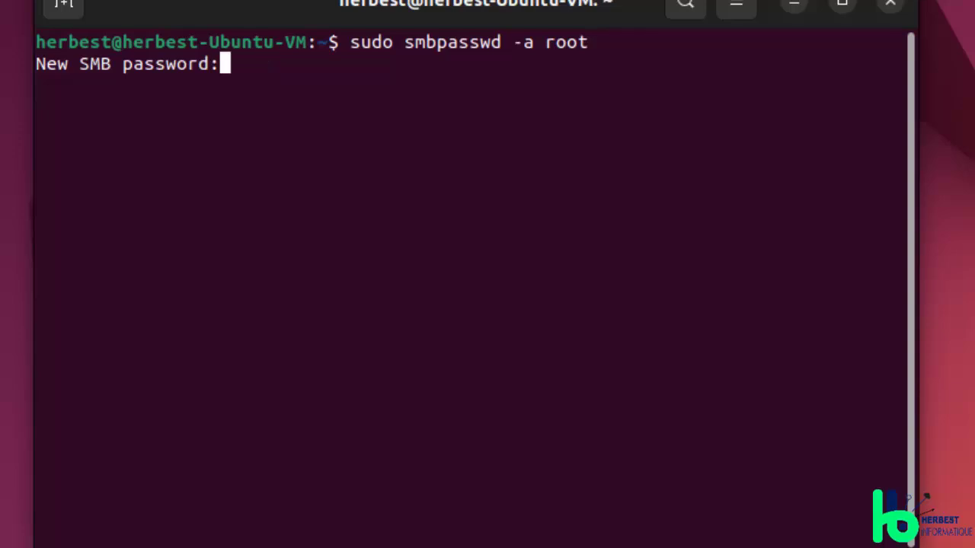
Step: Confirm the root Samba password and clear the terminal screen
{"action": "key", "text": "Return"}
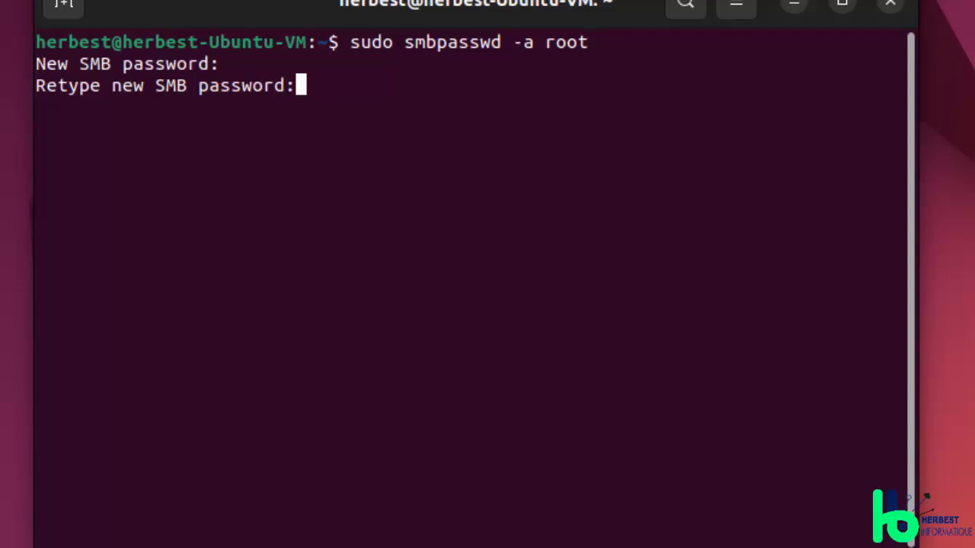
{"action": "key", "text": "Return"}
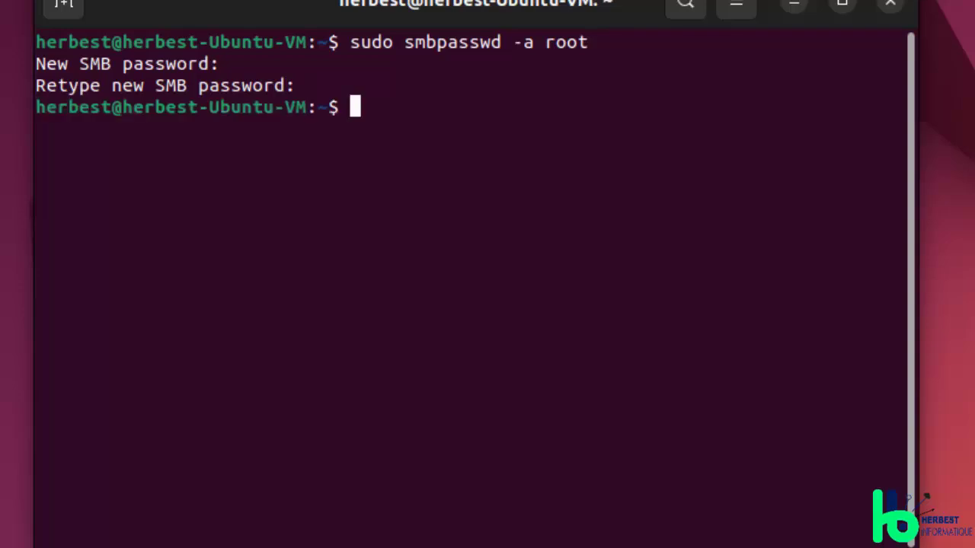
{"action": "type", "text": "clea"}
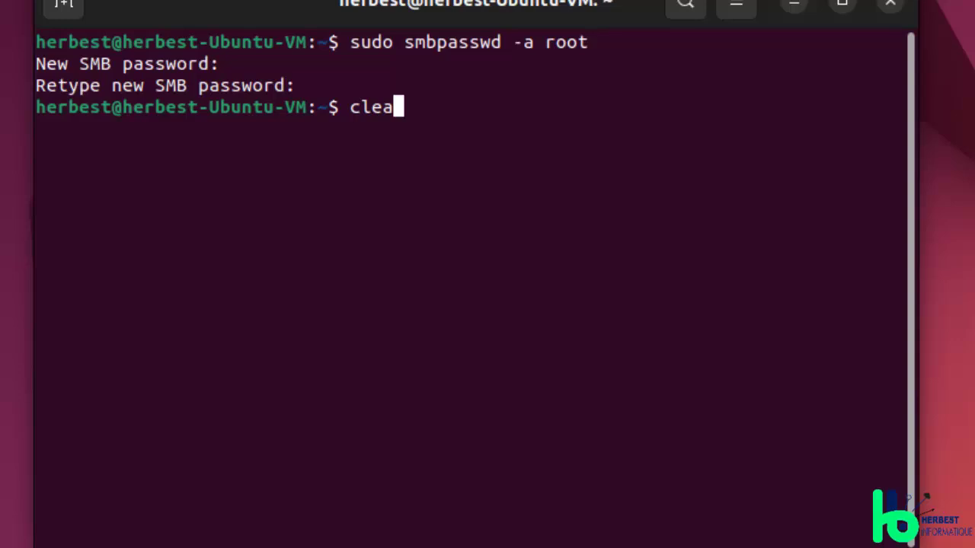
{"action": "type", "text": "r"}
{"action": "key", "text": "Return"}
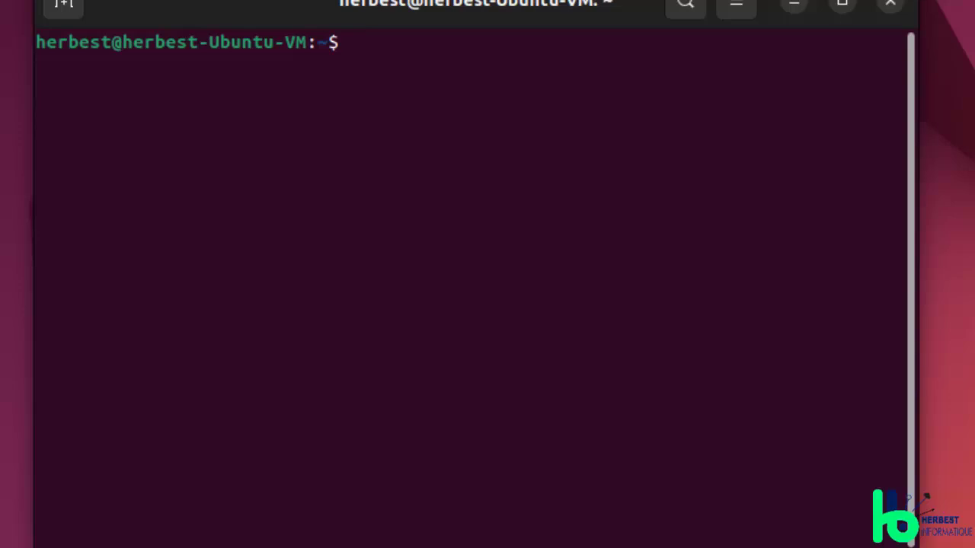
Step: Restart the Samba service with sudo /etc/init.d/smbd restart
{"action": "type", "text": "sudo /"}
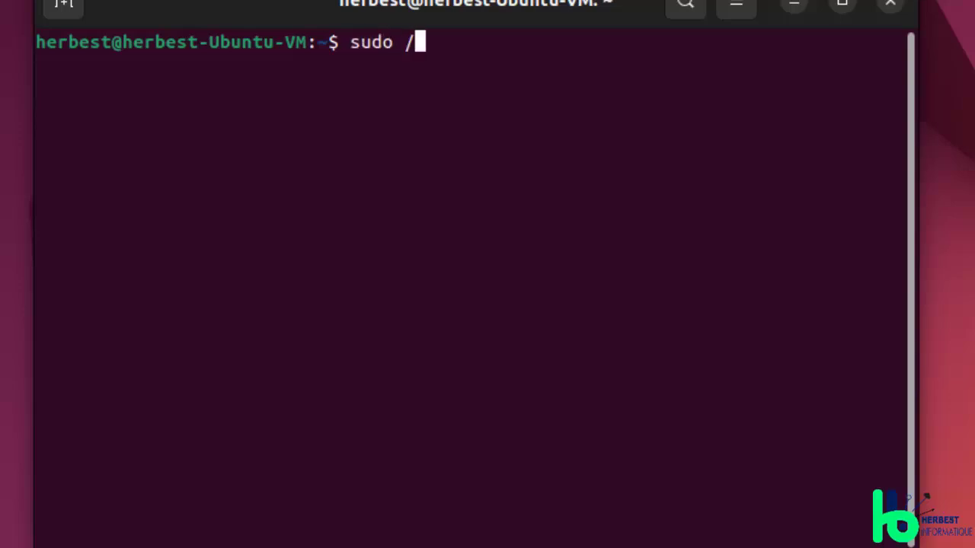
{"action": "type", "text": "etc/ini"}
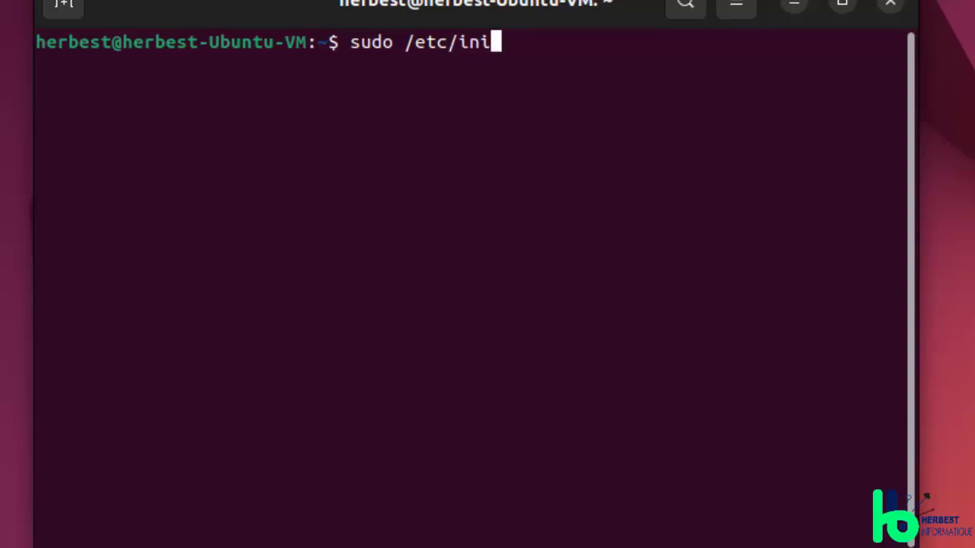
{"action": "type", "text": "t.d/smbd "}
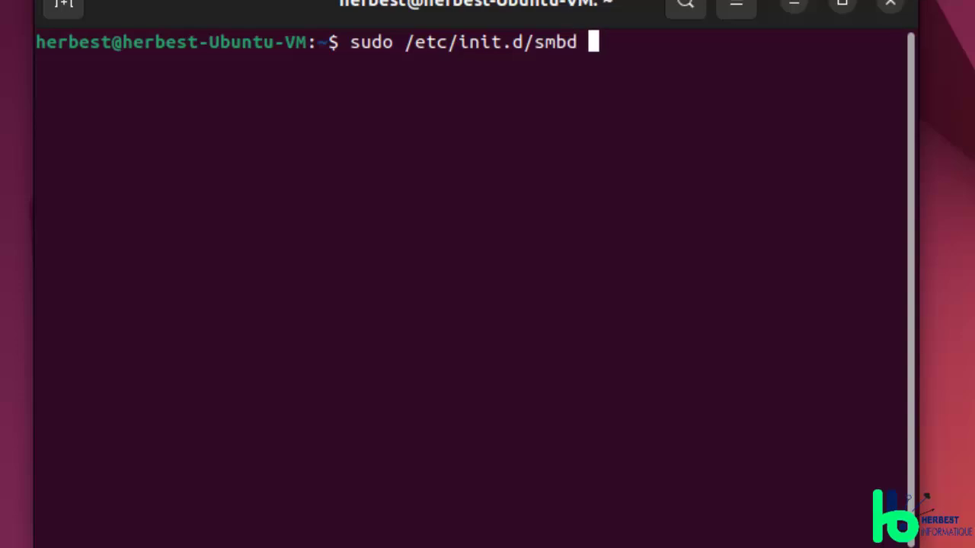
{"action": "type", "text": "restart st"}
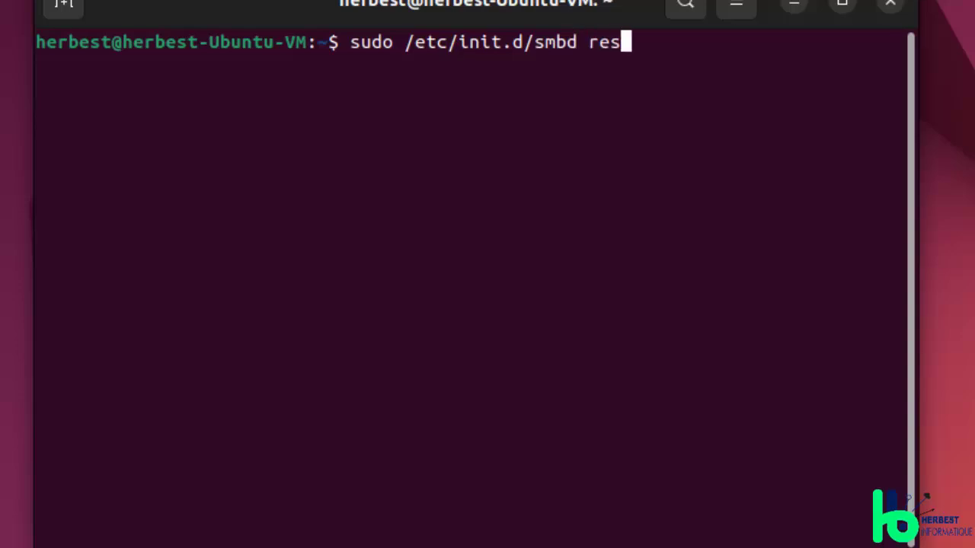
{"action": "key", "text": "BackSpace"}
{"action": "key", "text": "BackSpace"}
{"action": "key", "text": "BackSpace"}
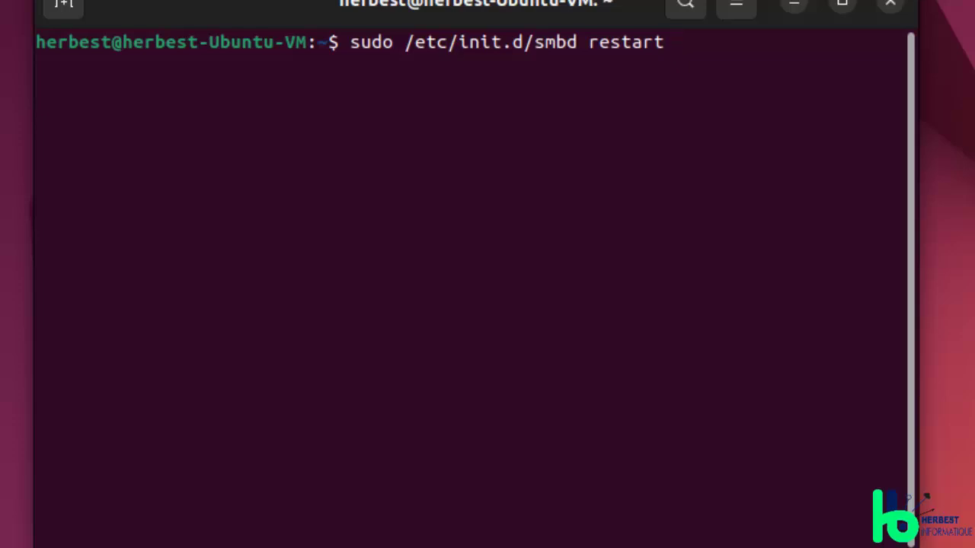
{"action": "key", "text": "Return"}
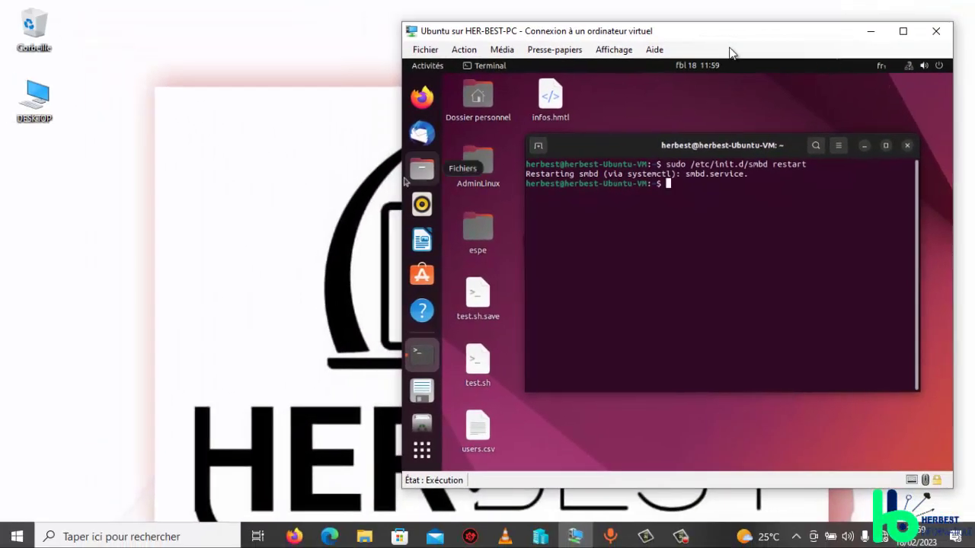
Step: Open a Windows File Explorer window and maximize it
{"action": "left_click", "coordinate": [290, 407]}
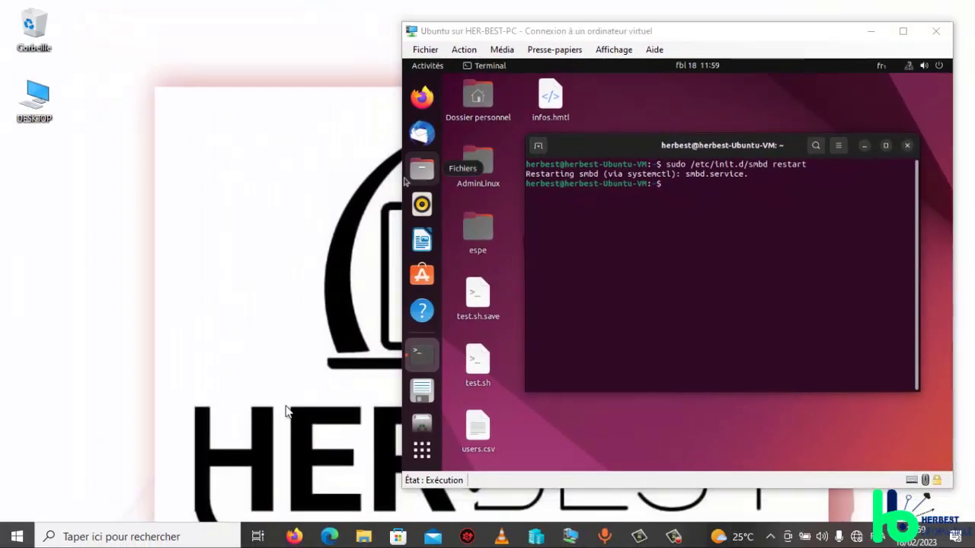
{"action": "left_click", "coordinate": [367, 538]}
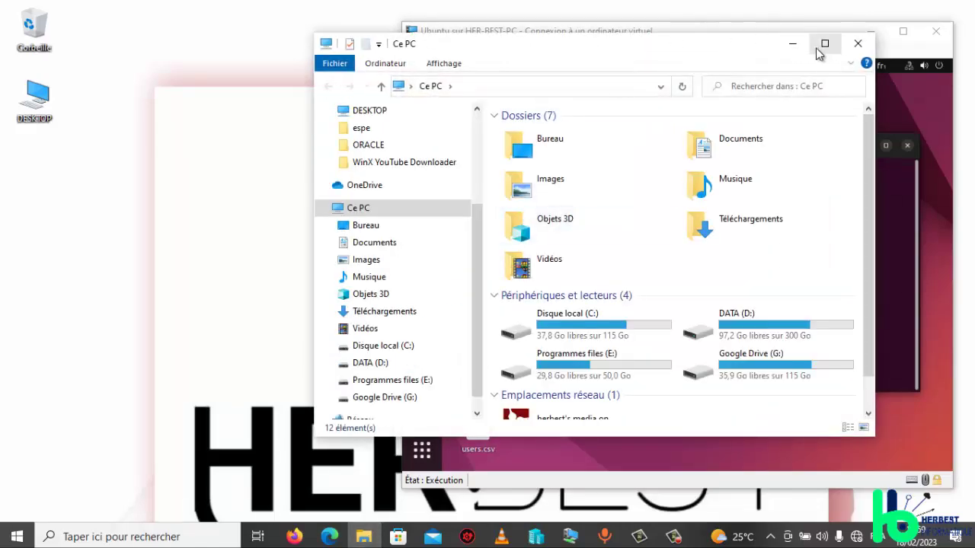
{"action": "left_click_drag", "start_coordinate": [715, 55], "coordinate": [495, 79]}
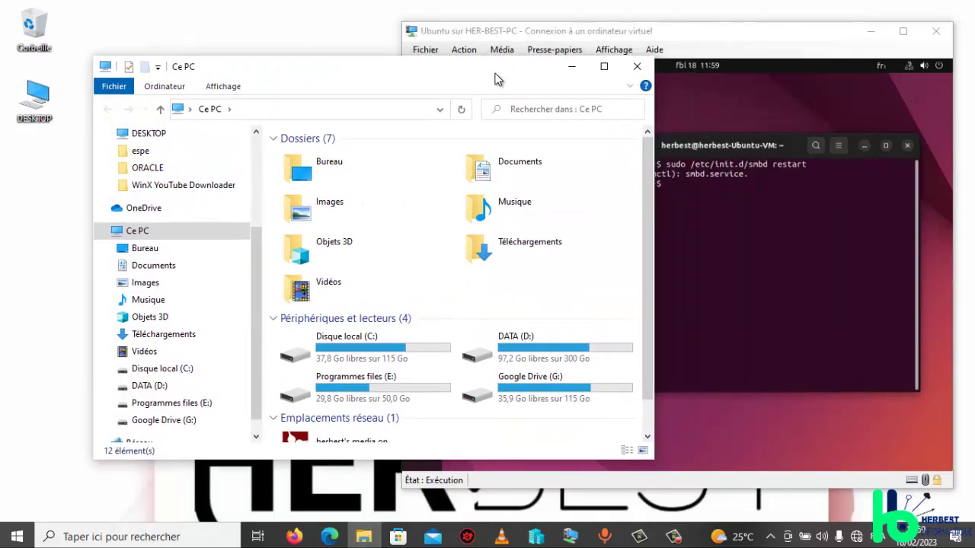
{"action": "left_click", "coordinate": [602, 73]}
Step: Navigate File Explorer to the server address \\192.168.43.43
{"action": "left_click", "coordinate": [337, 47]}
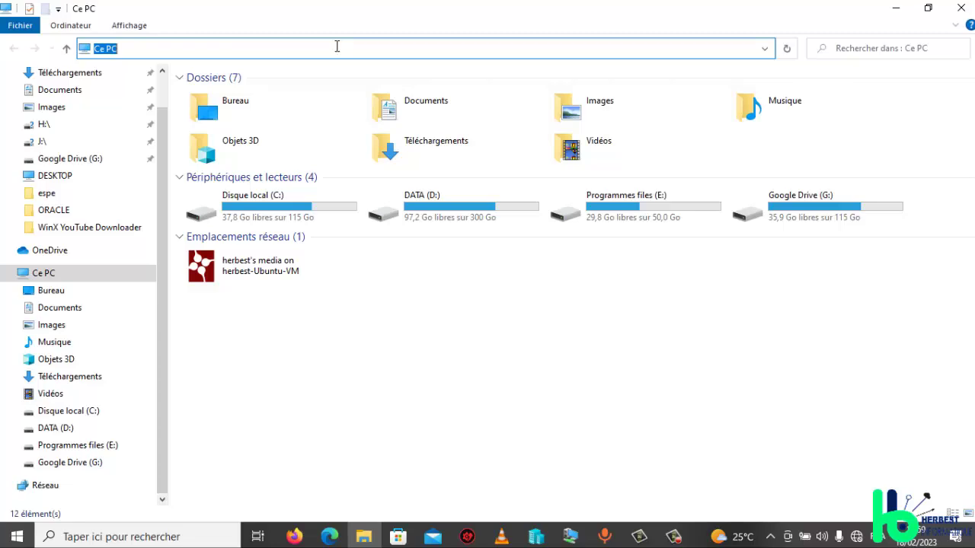
{"action": "type", "text": "\\\\"}
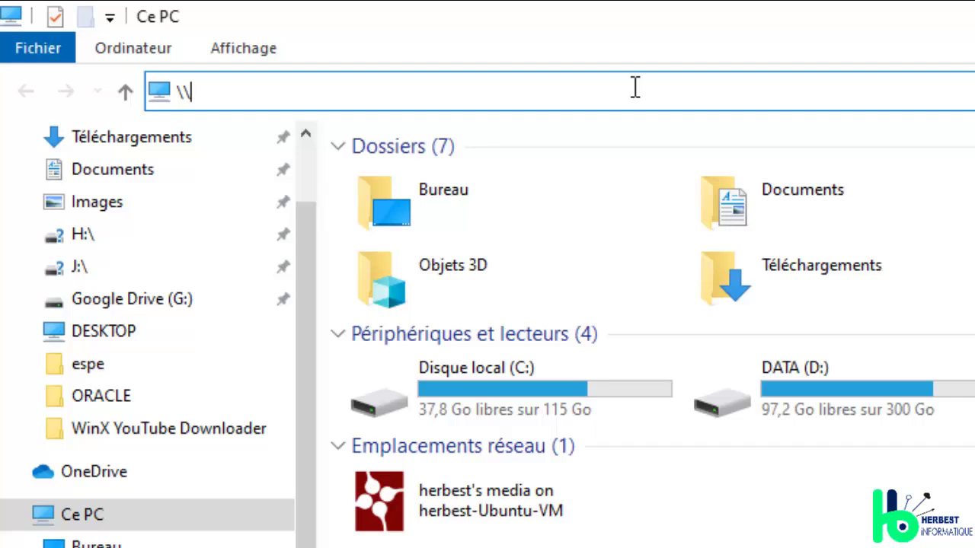
{"action": "type", "text": "192"}
{"action": "key", "text": "BackSpace"}
{"action": "key", "text": "BackSpace"}
{"action": "key", "text": "BackSpace"}
{"action": "key", "text": "BackSpace"}
{"action": "key", "text": "BackSpace"}
{"action": "type", "text": "\\\\192.168"}
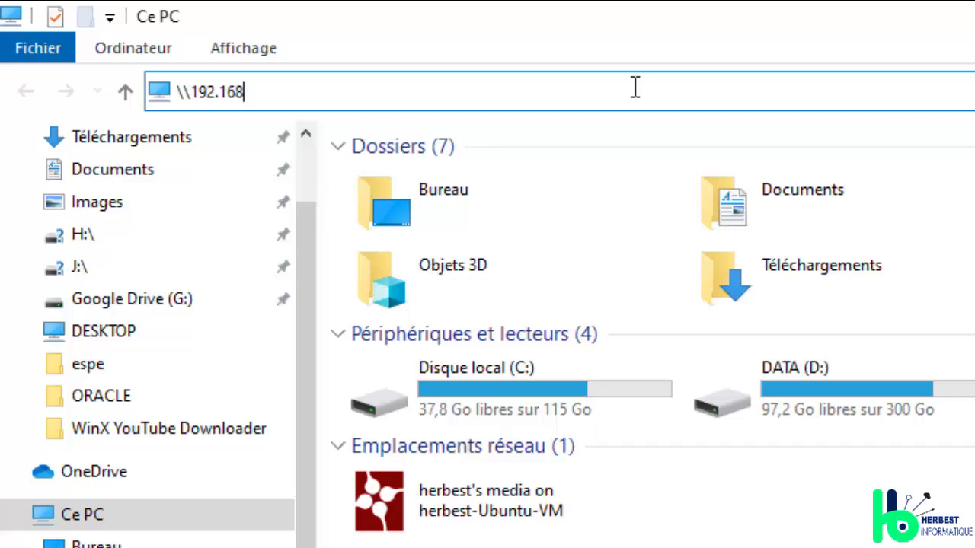
{"action": "type", "text": ".43.43"}
{"action": "key", "text": "Return"}
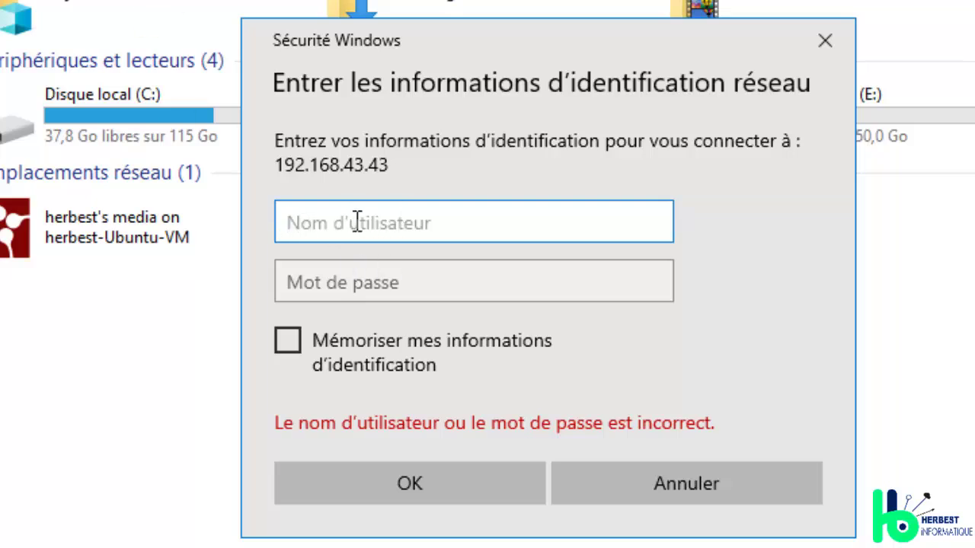
Step: Sign in to 192.168.43.43 with the root Samba account and its password
{"action": "left_click", "coordinate": [358, 272]}
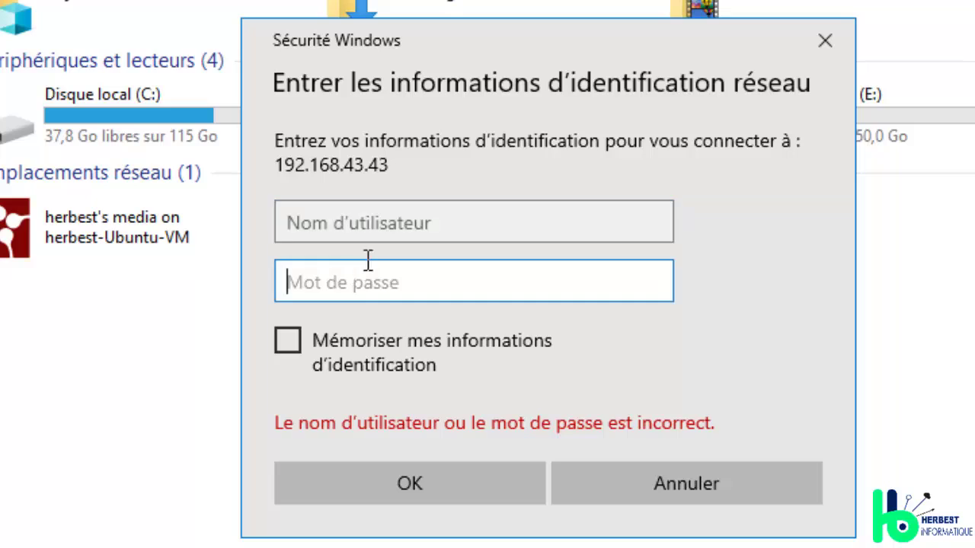
{"action": "left_click", "coordinate": [390, 227]}
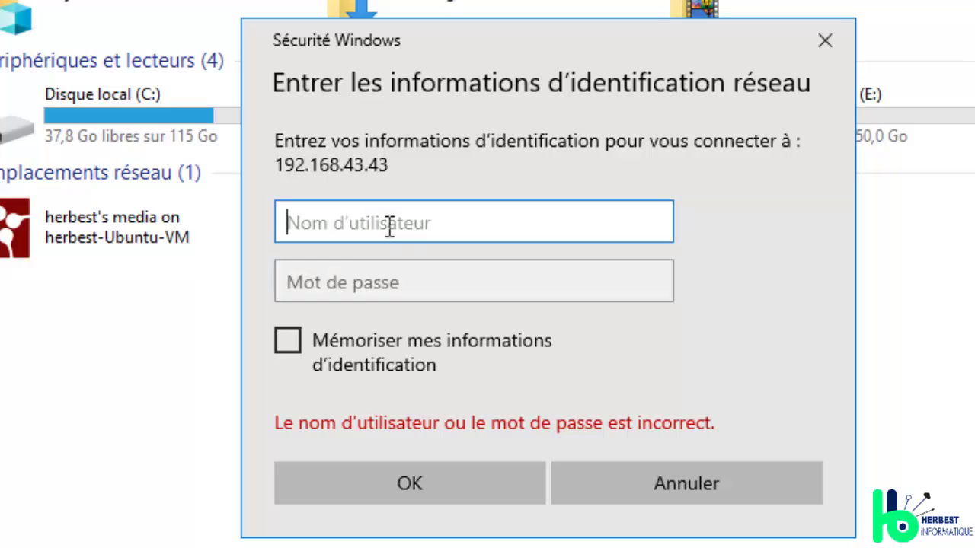
{"action": "type", "text": "root"}
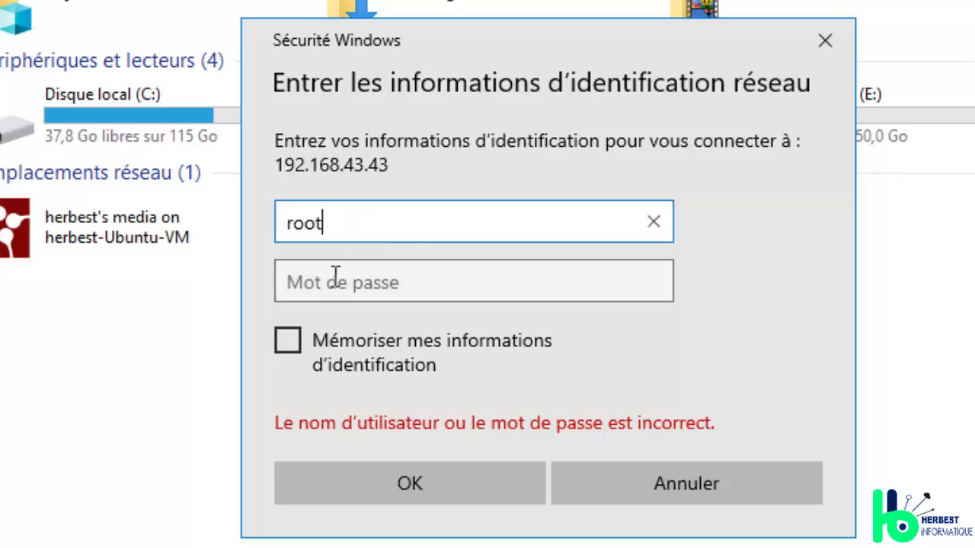
{"action": "left_click", "coordinate": [336, 275]}
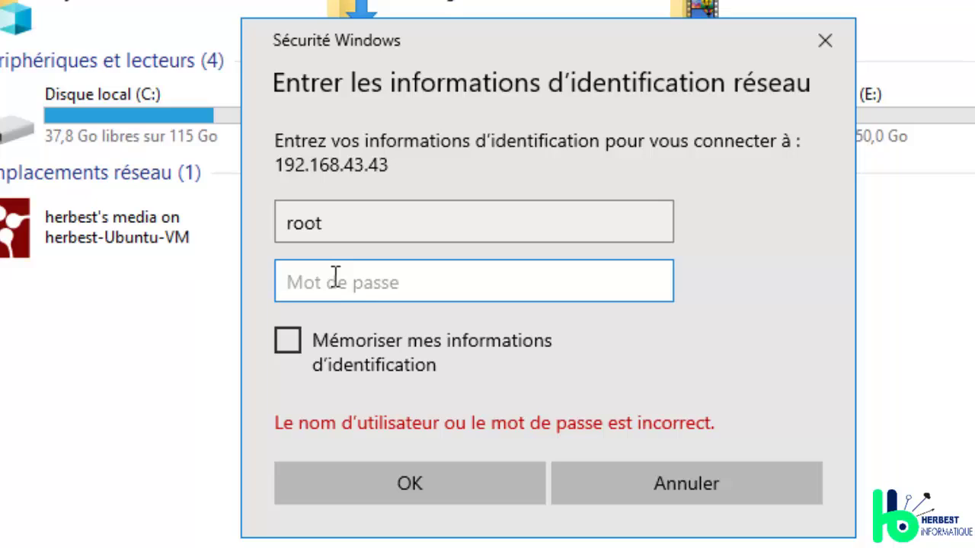
{"action": "type", "text": "********"}
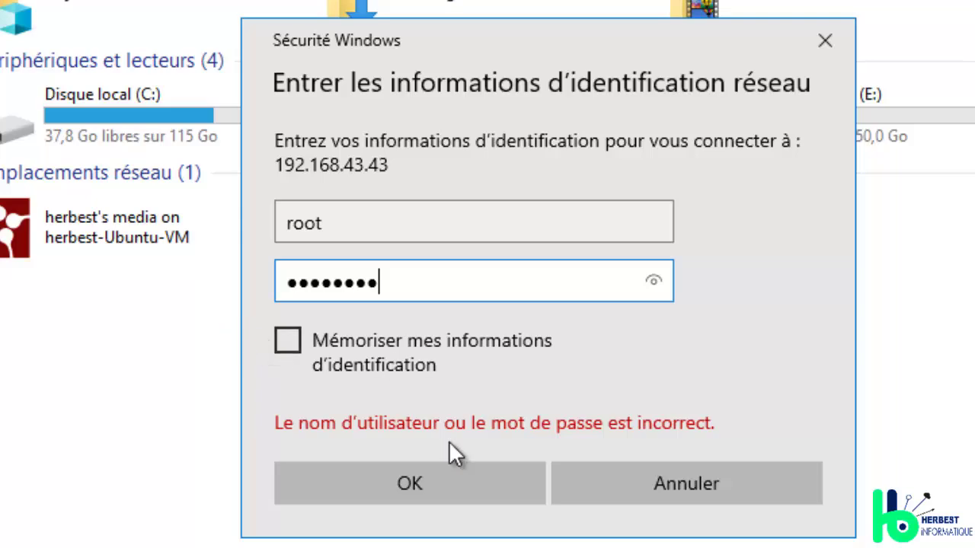
{"action": "left_click", "coordinate": [451, 479]}
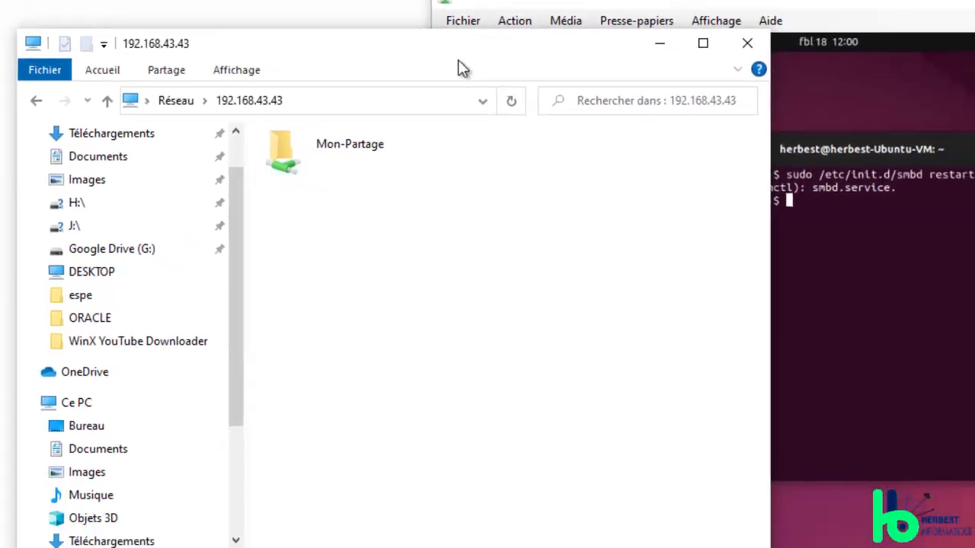
Step: Open the Mon-Partage share in File Explorer and select several of its files
{"action": "left_click_drag", "start_coordinate": [458, 27], "coordinate": [345, 56]}
{"action": "left_click", "coordinate": [427, 160]}
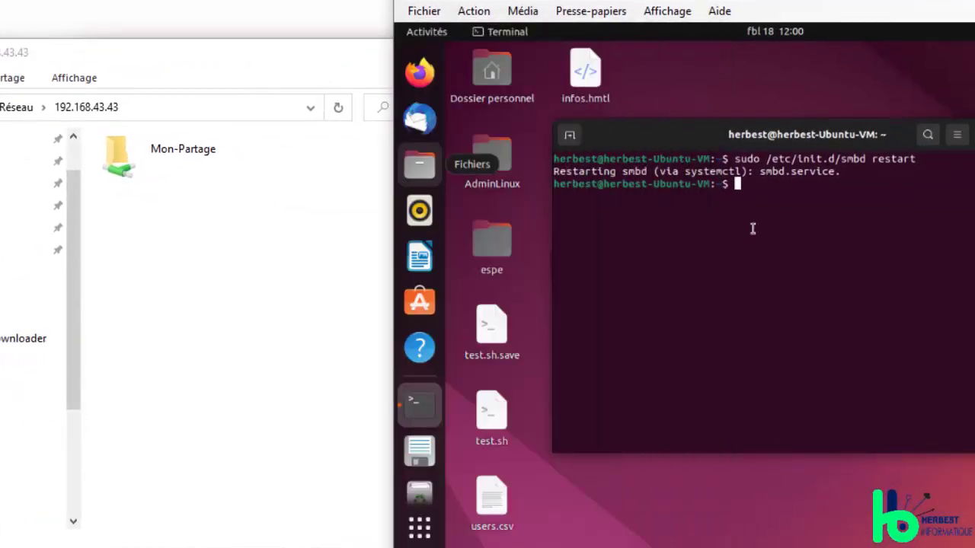
{"action": "double_click", "coordinate": [183, 152]}
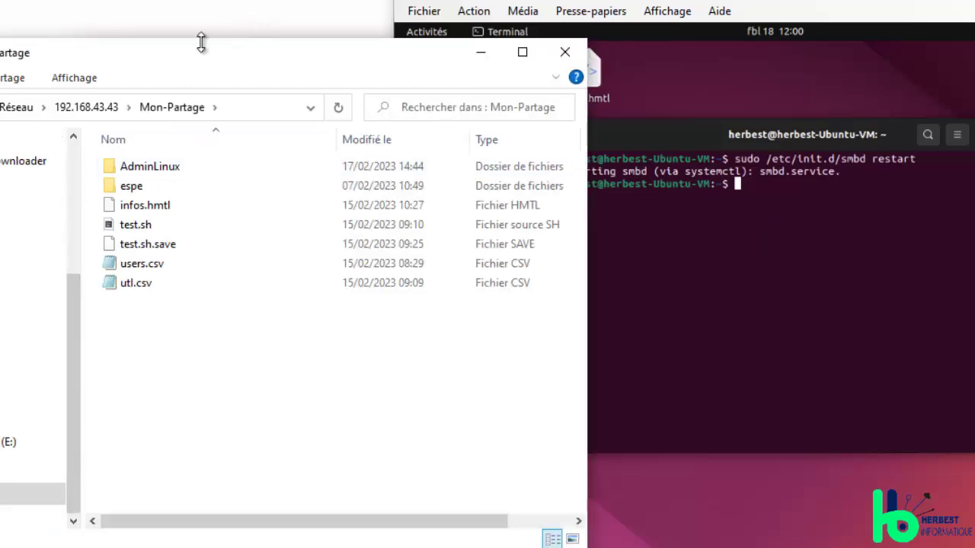
{"action": "mouse_move", "coordinate": [165, 51]}
{"action": "left_mouse_down"}
{"action": "mouse_move", "coordinate": [236, 58]}
{"action": "mouse_move", "coordinate": [181, 55]}
{"action": "left_mouse_up"}
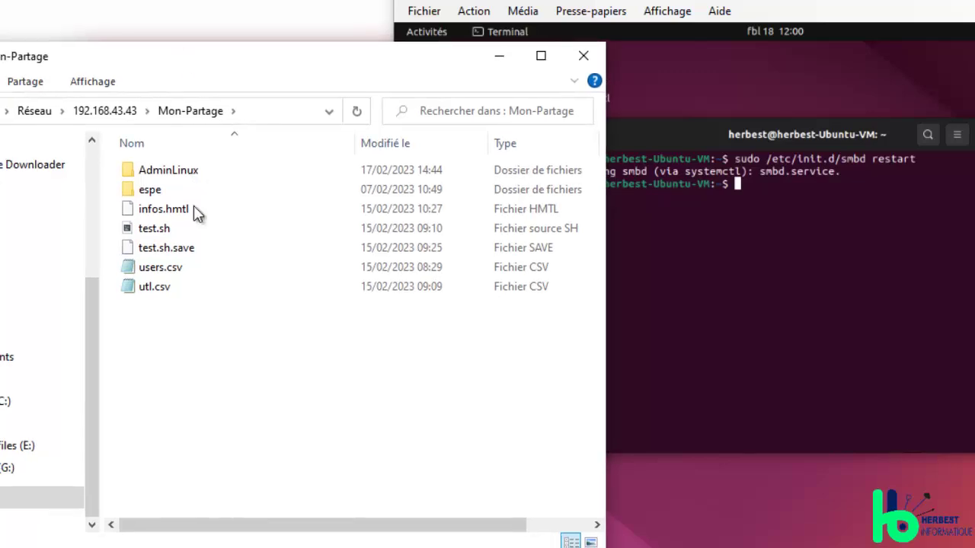
{"action": "left_click_drag", "start_coordinate": [207, 329], "coordinate": [235, 196]}
Step: Hide the Ubuntu terminal and select the matching icons on the Ubuntu desktop
{"action": "left_click", "coordinate": [762, 289]}
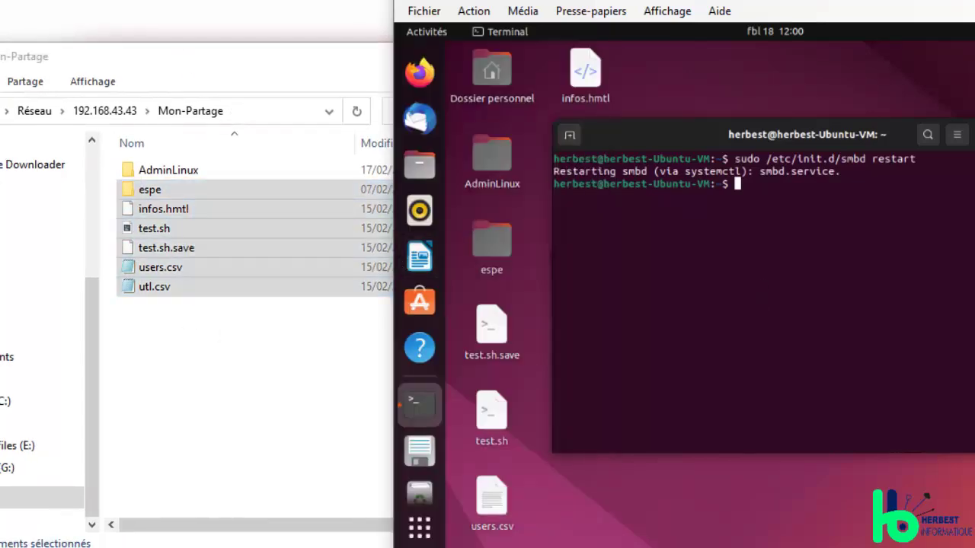
{"action": "key", "text": "super+h"}
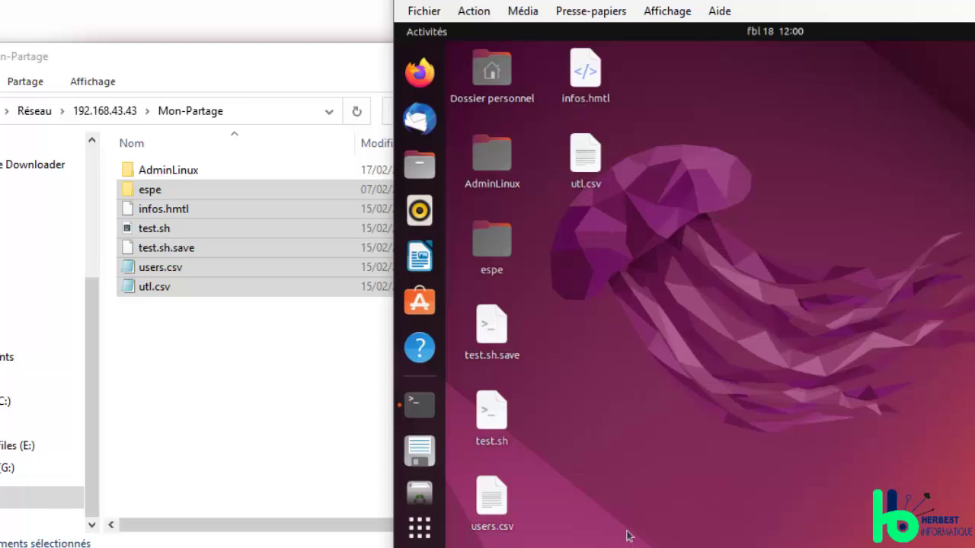
{"action": "left_click_drag", "start_coordinate": [629, 535], "coordinate": [467, 332]}
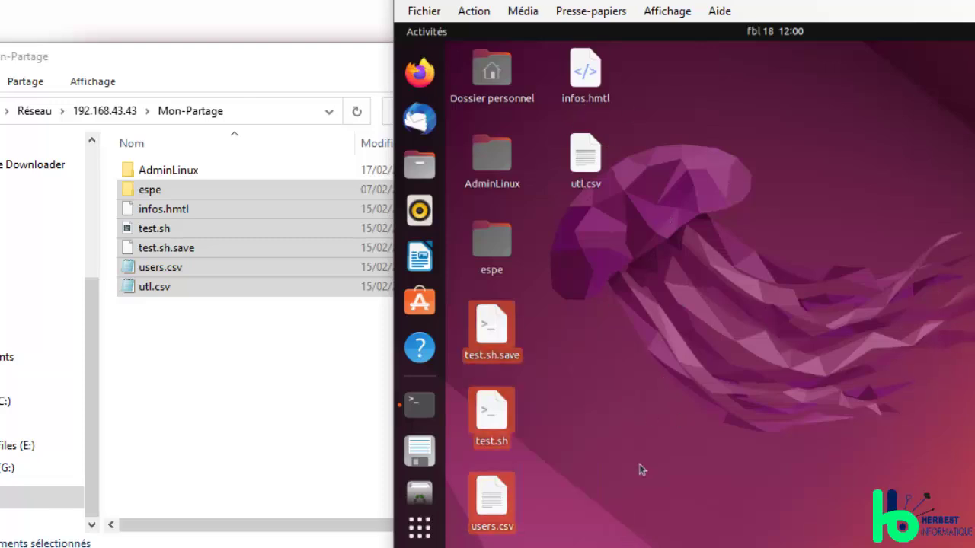
{"action": "left_click_drag", "start_coordinate": [670, 545], "coordinate": [456, 50]}
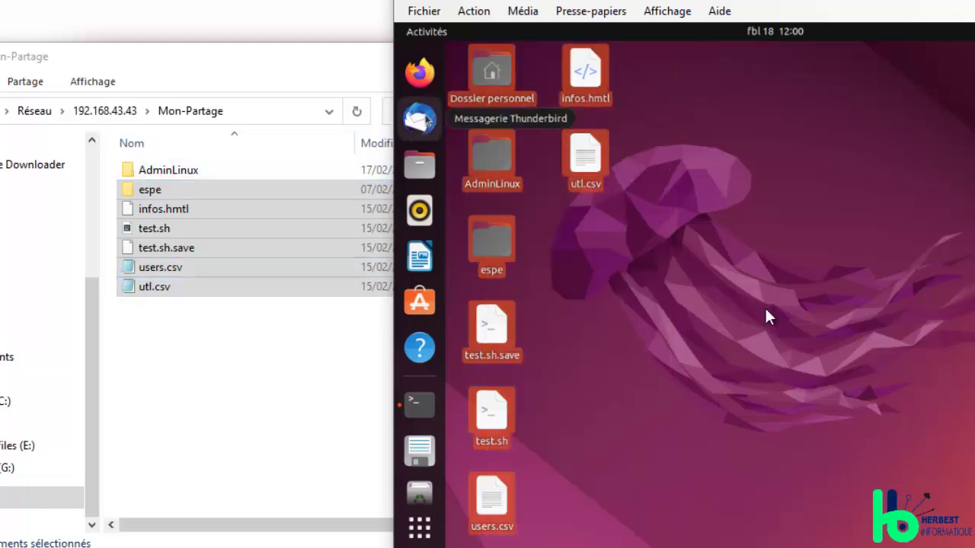
Step: Narrow the Mon-Partage window so the Ubuntu desktop shows beside it
{"action": "left_click", "coordinate": [244, 235]}
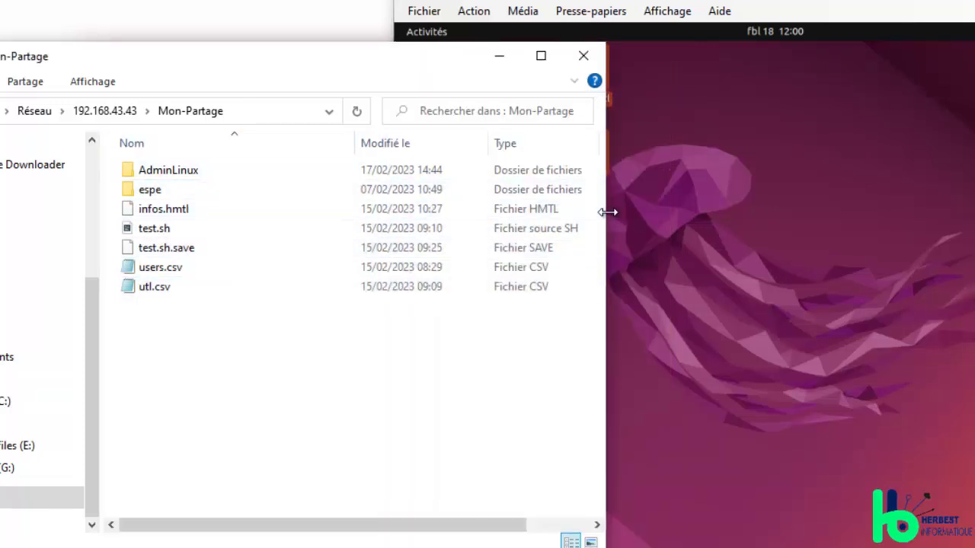
{"action": "left_click_drag", "start_coordinate": [607, 212], "coordinate": [370, 243]}
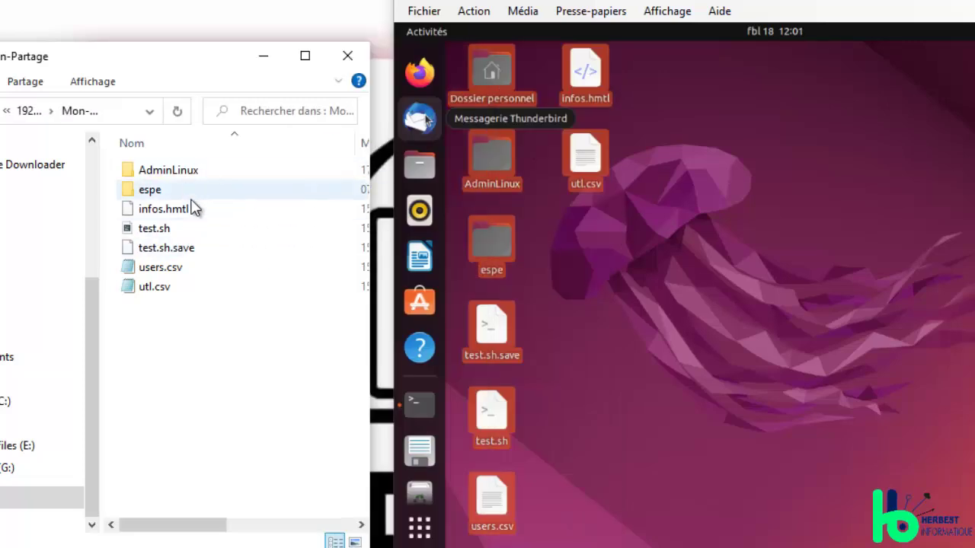
{"action": "left_click", "coordinate": [689, 294]}
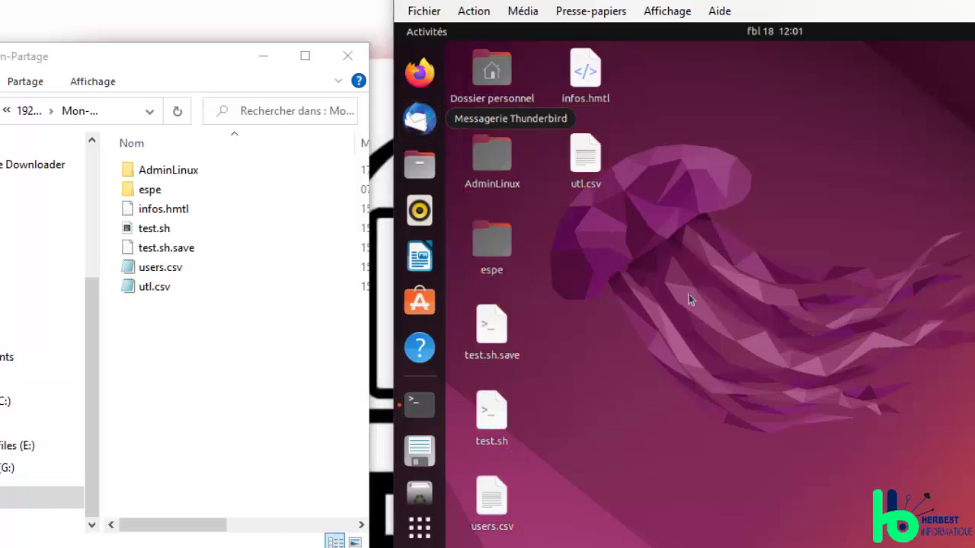
{"action": "left_click", "coordinate": [215, 279]}
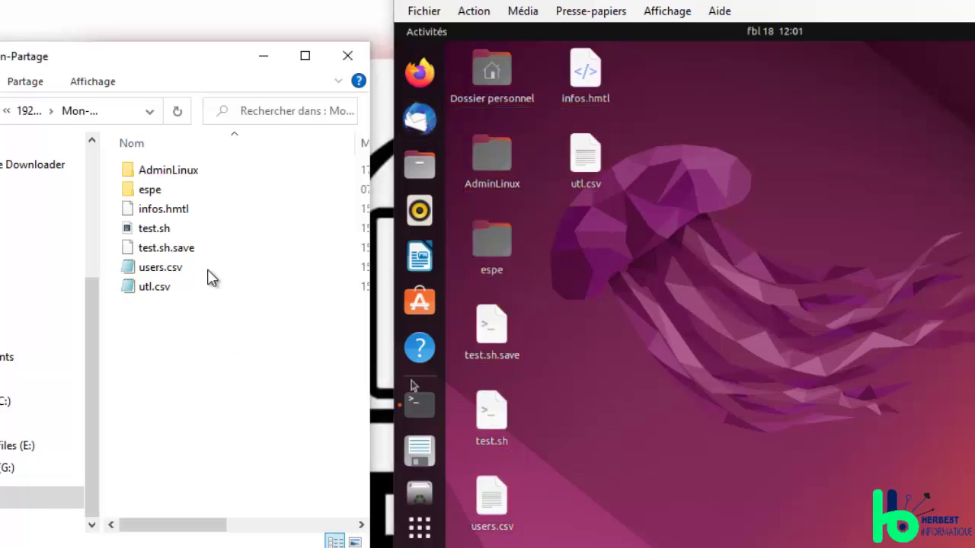
Step: Create a new empty text document in the Mon-Partage share
{"action": "right_click", "coordinate": [188, 301]}
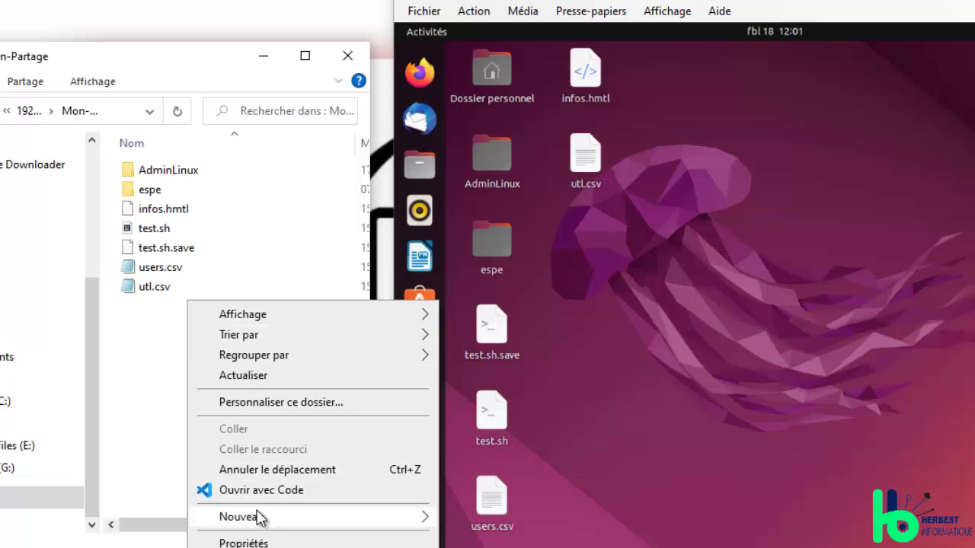
{"action": "mouse_move", "coordinate": [387, 517]}
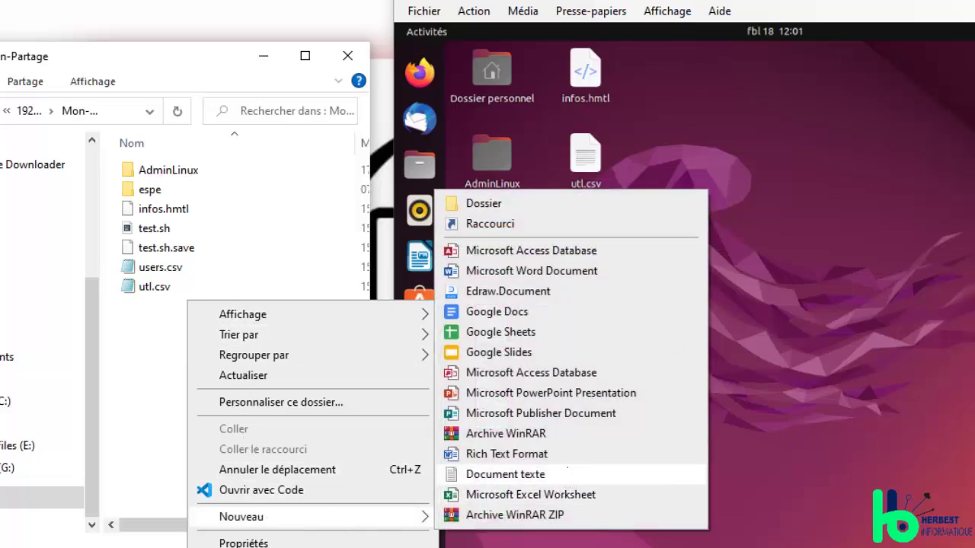
{"action": "left_click", "coordinate": [565, 475]}
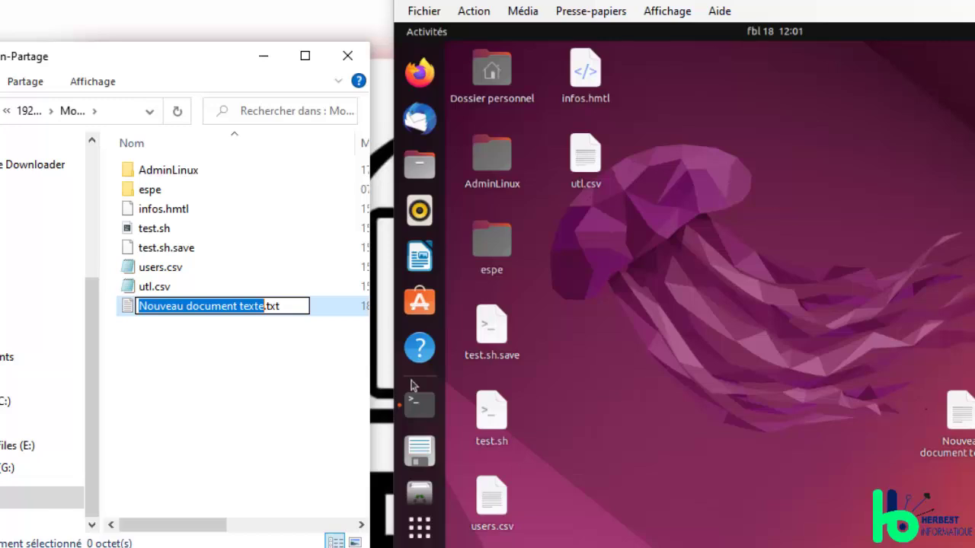
{"action": "key", "text": "Return"}
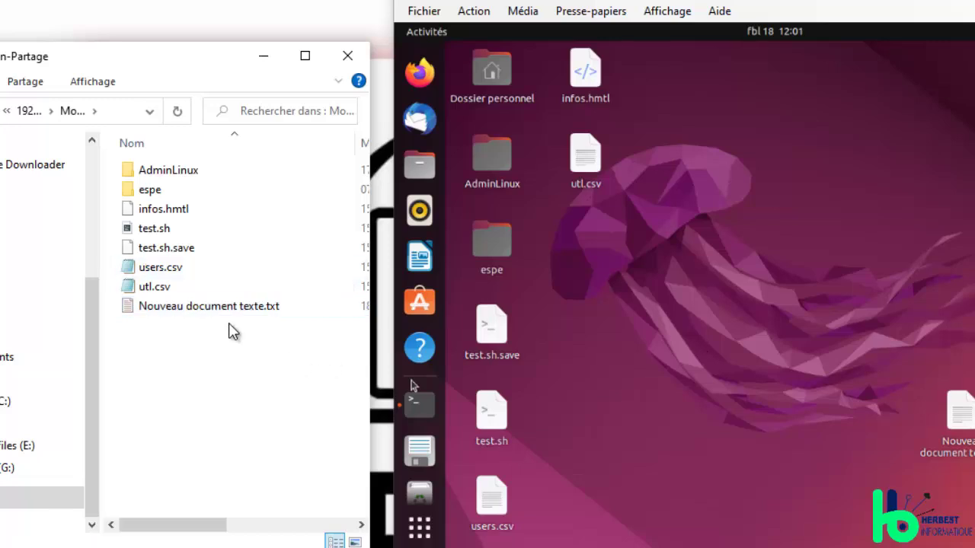
Step: Rename the new text document to test.txt and place it beside the espe folder
{"action": "left_click", "coordinate": [229, 308]}
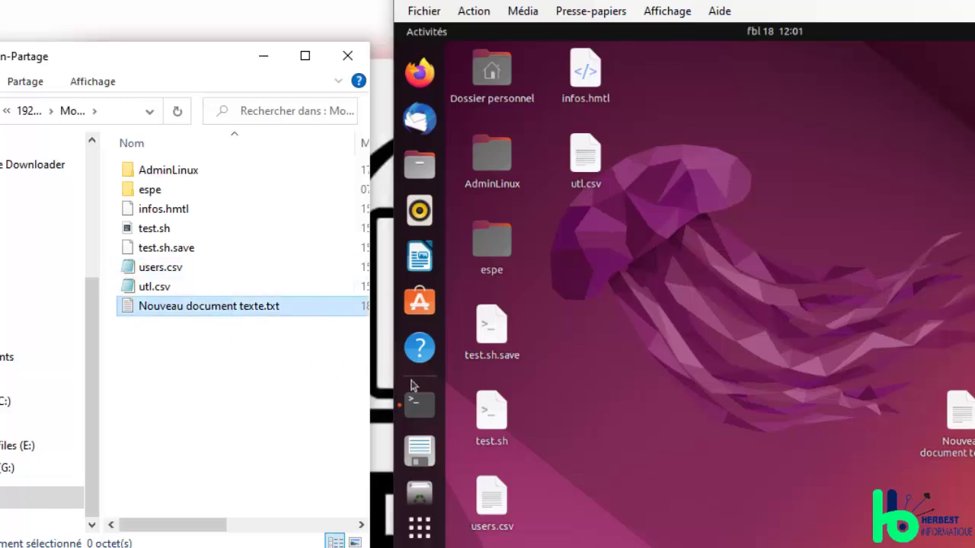
{"action": "left_click", "coordinate": [786, 383]}
{"action": "key", "text": "alt+Tab"}
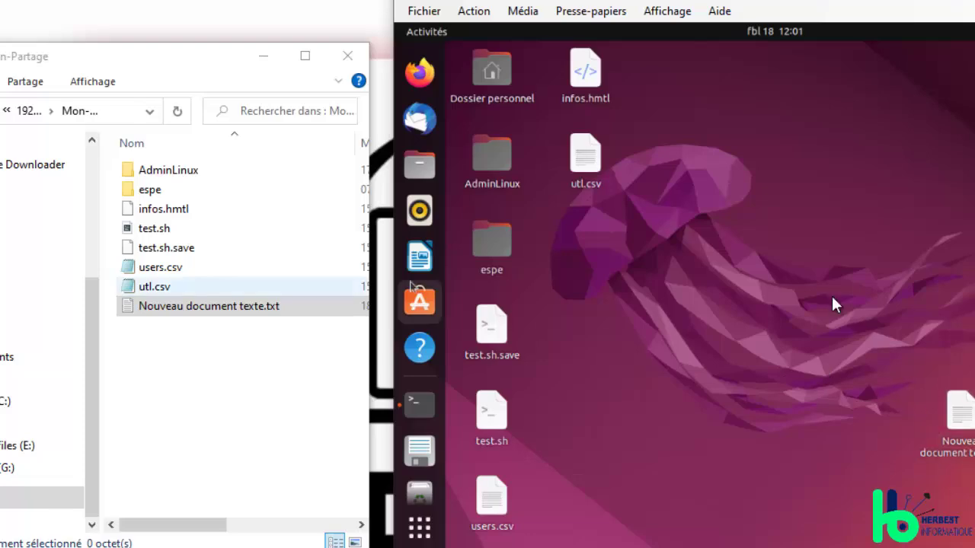
{"action": "right_click", "coordinate": [271, 306]}
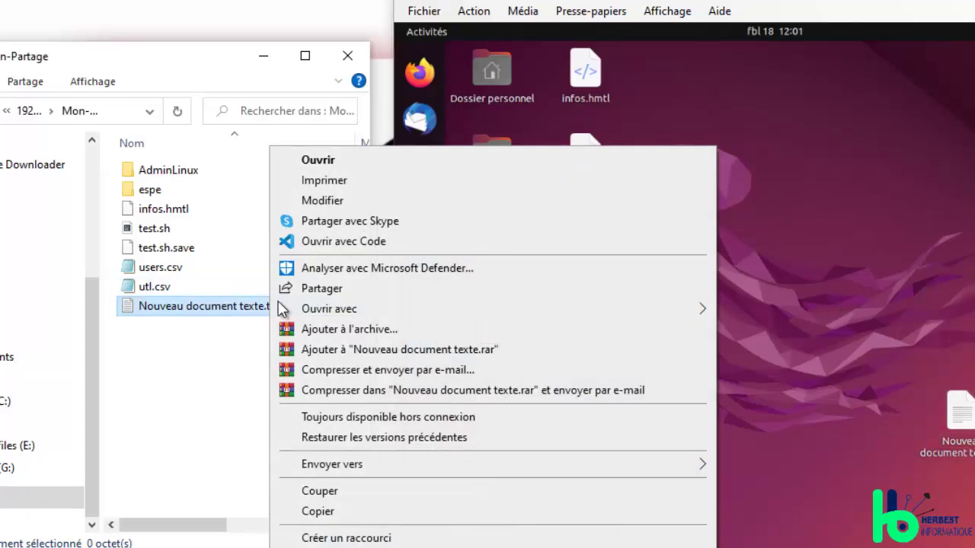
{"action": "left_click", "coordinate": [328, 534]}
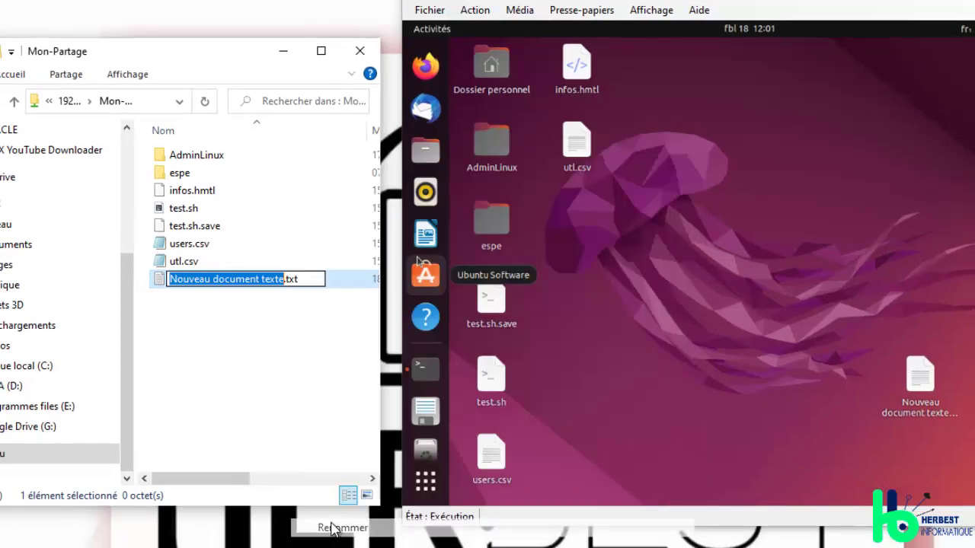
{"action": "type", "text": "test"}
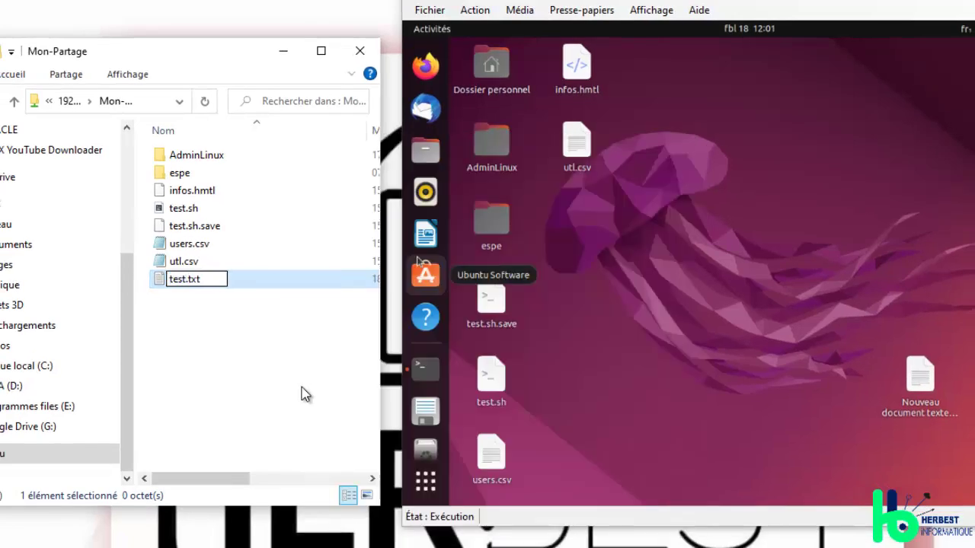
{"action": "key", "text": "Return"}
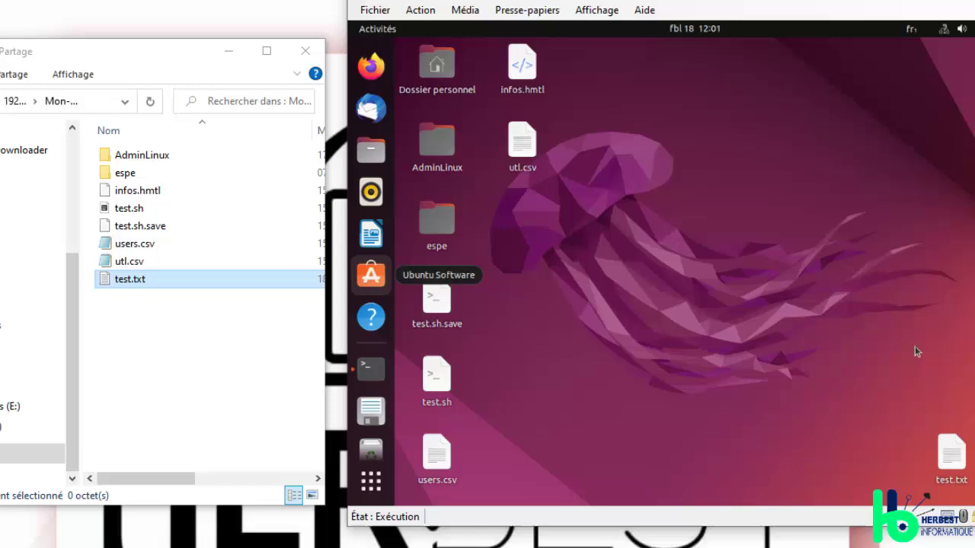
{"action": "left_click_drag", "start_coordinate": [951, 453], "coordinate": [524, 258]}
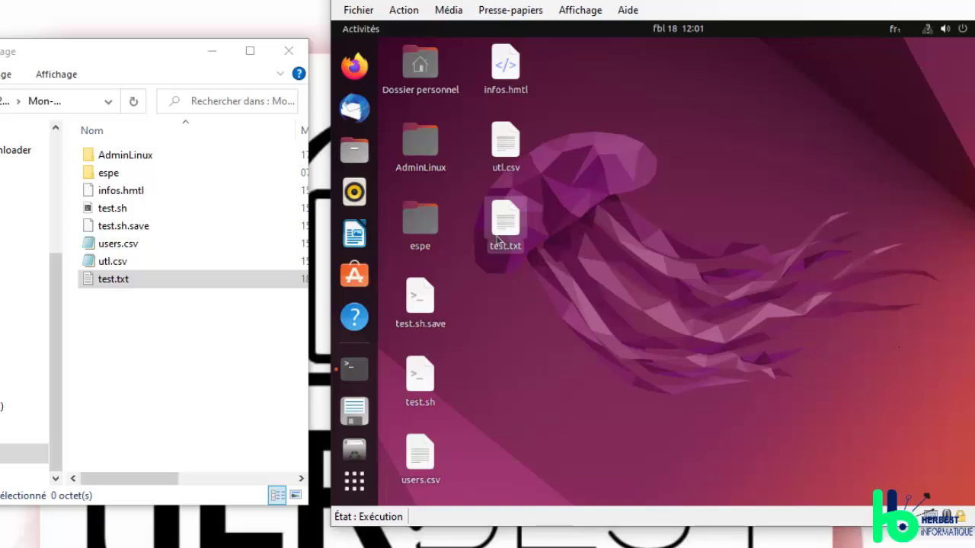
Step: Write "Abonnez-vous si c'est pas déjà fait!" in test.txt via Notepad, save, and close
{"action": "double_click", "coordinate": [113, 279]}
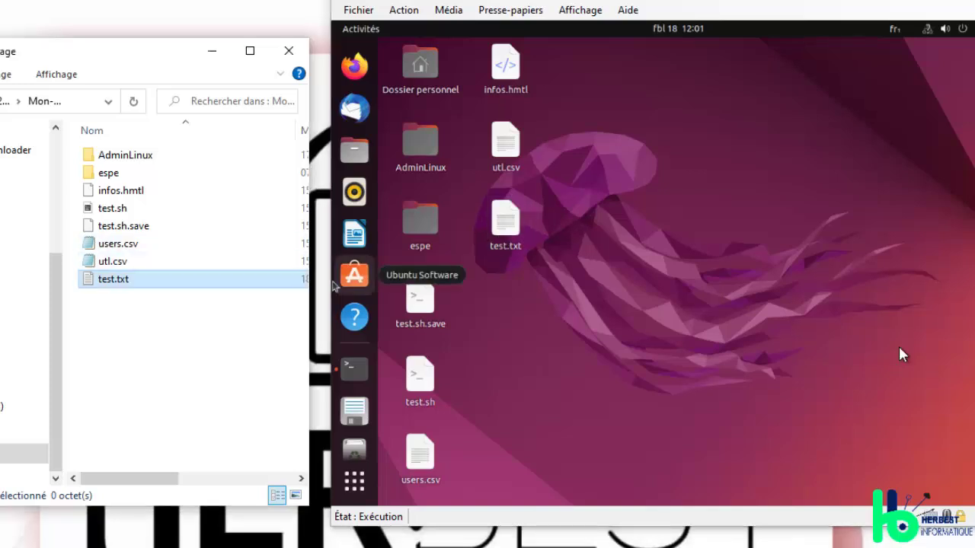
{"action": "type", "text": "lskd"}
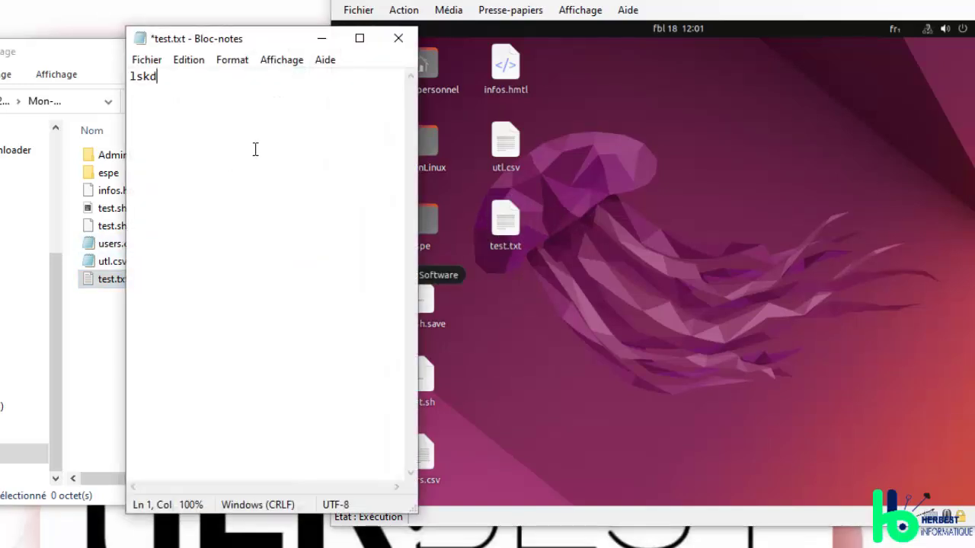
{"action": "key", "text": "BackSpace"}
{"action": "type", "text": "Abonnezèvous"}
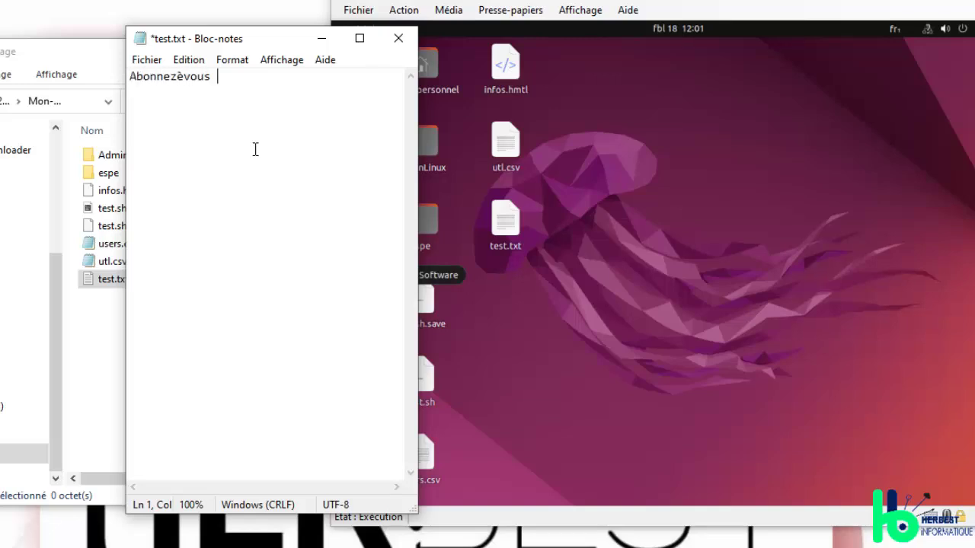
{"action": "key", "text": "BackSpace"}
{"action": "key", "text": "BackSpace"}
{"action": "key", "text": "BackSpace"}
{"action": "key", "text": "BackSpace"}
{"action": "type", "text": "est pas d"}
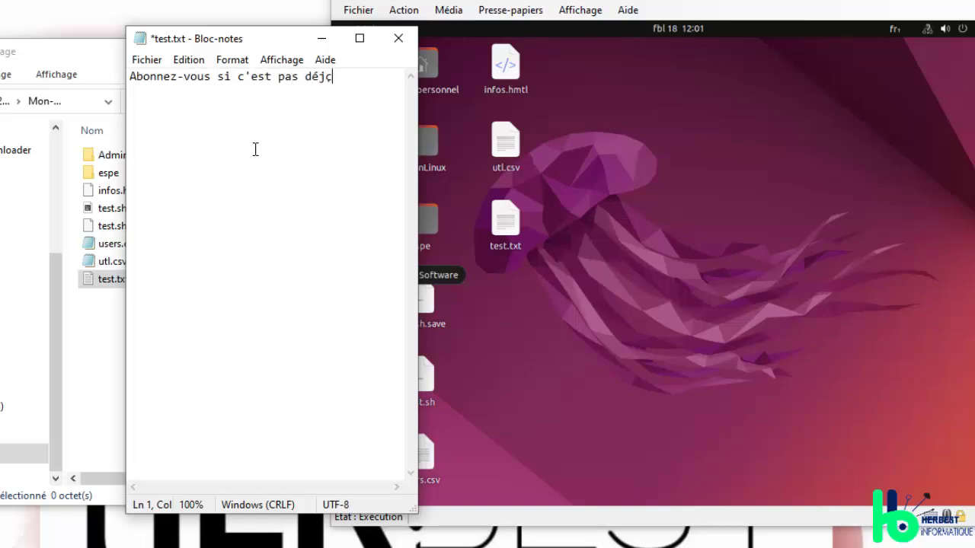
{"action": "type", "text": "éjà fait!"}
{"action": "key", "text": "ctrl+s"}
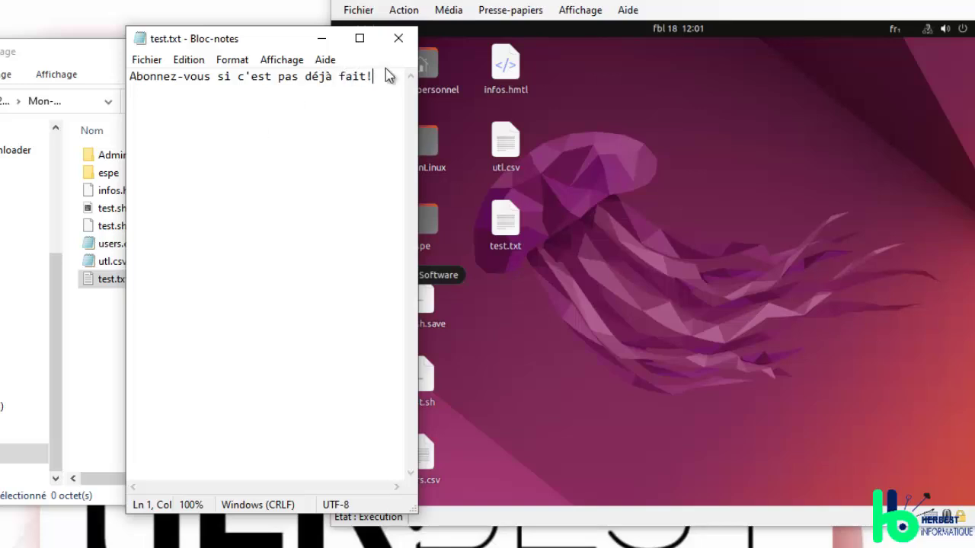
{"action": "left_click", "coordinate": [397, 38]}
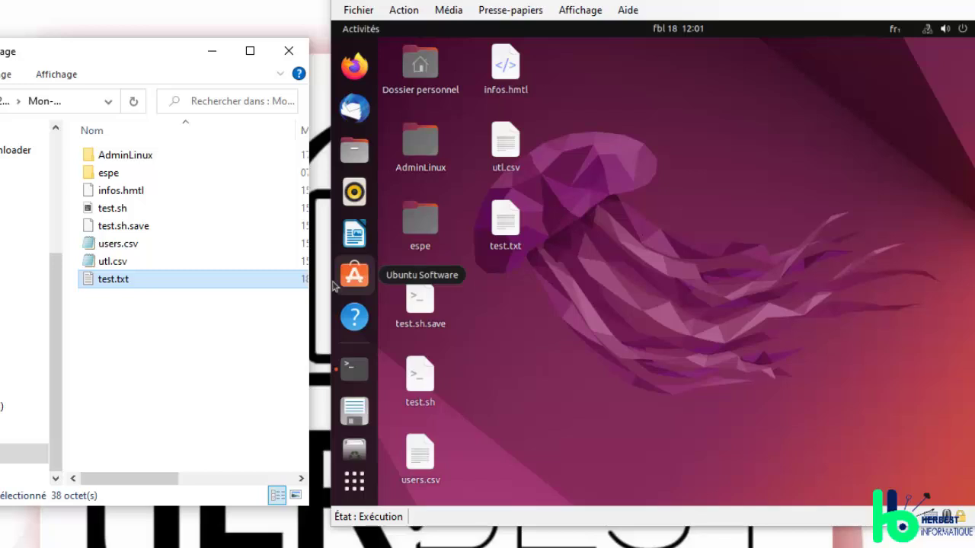
Step: Open test.txt on the Ubuntu desktop to read the sentence, close it, and refresh Mon-Partage
{"action": "left_click", "coordinate": [507, 221]}
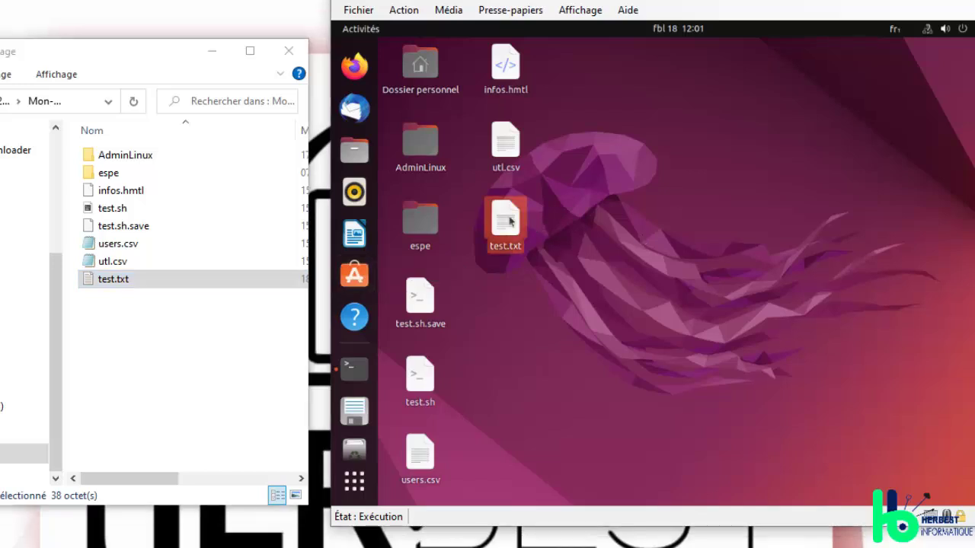
{"action": "double_click", "coordinate": [507, 221]}
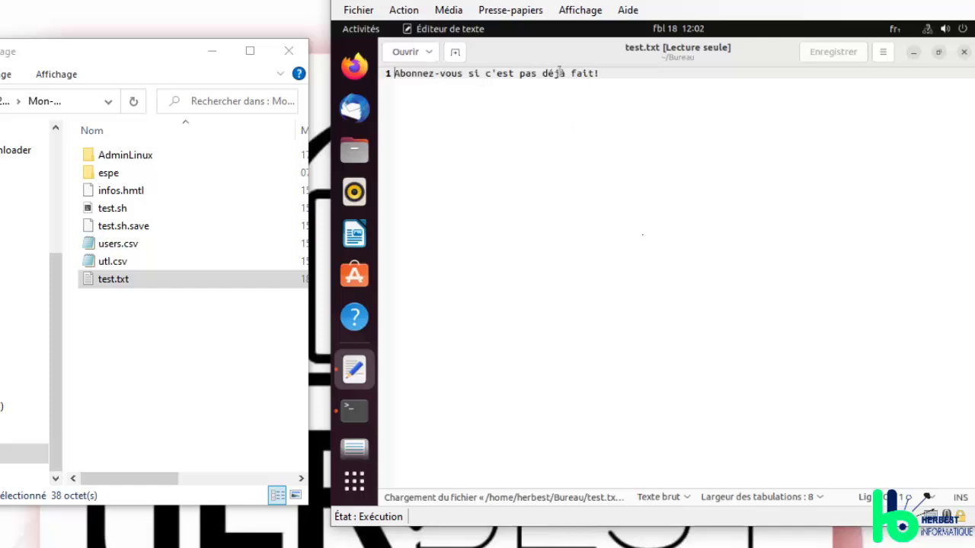
{"action": "left_click", "coordinate": [965, 52]}
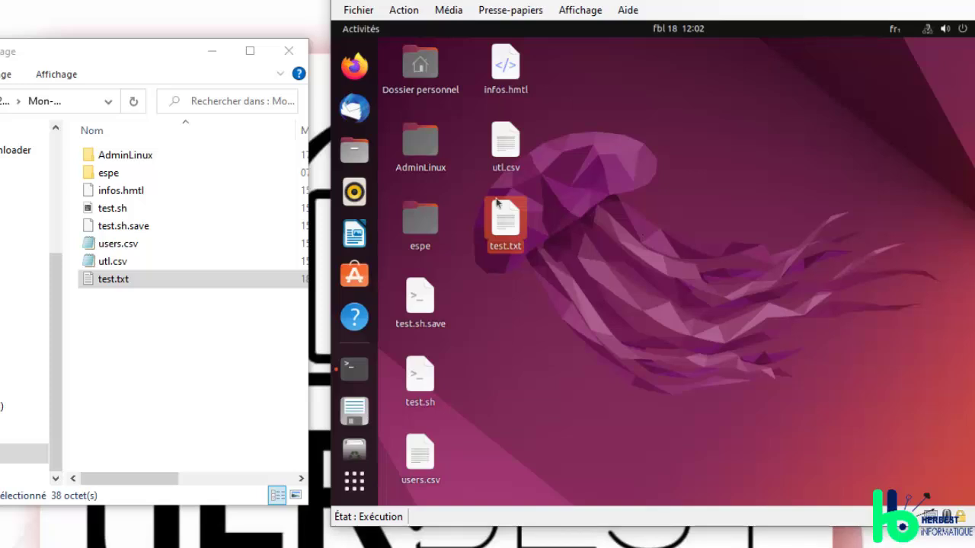
{"action": "right_click", "coordinate": [111, 107]}
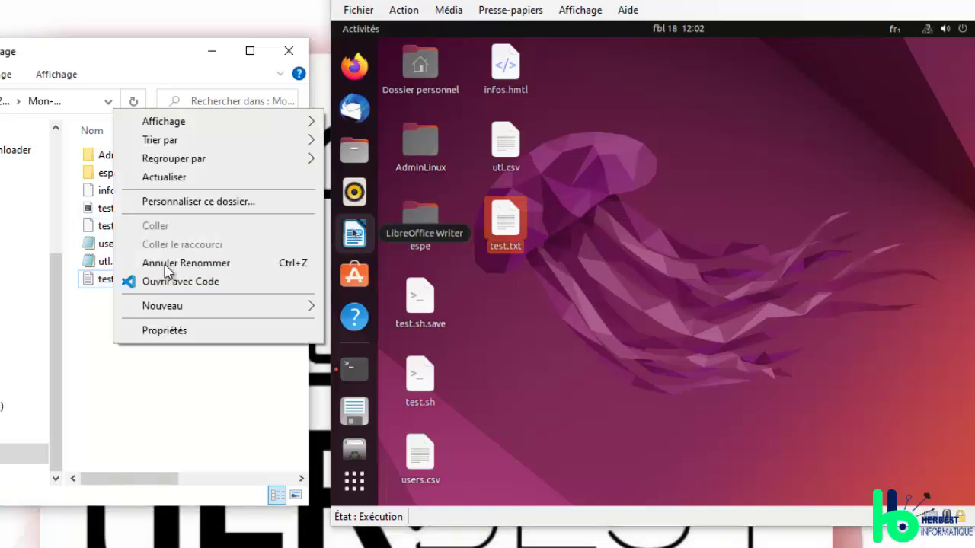
{"action": "left_click", "coordinate": [205, 174]}
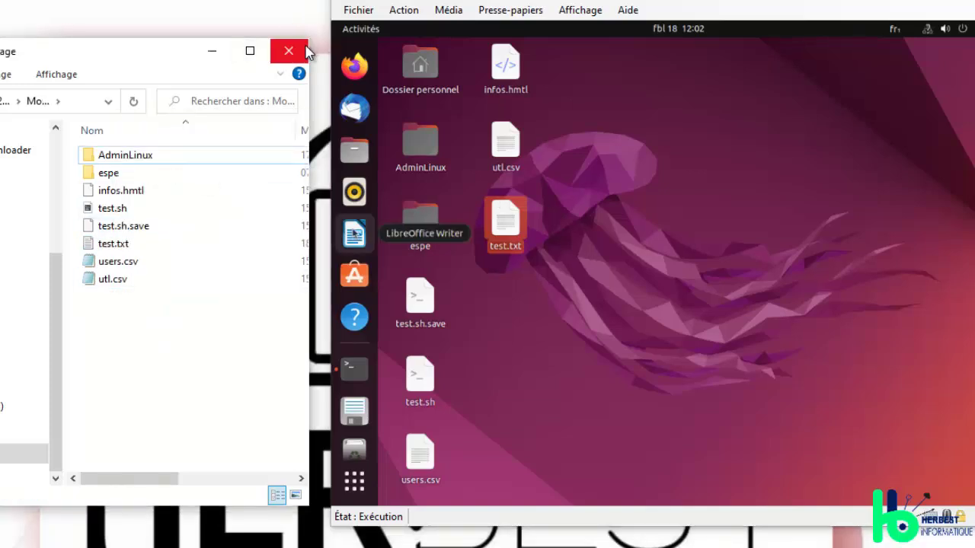